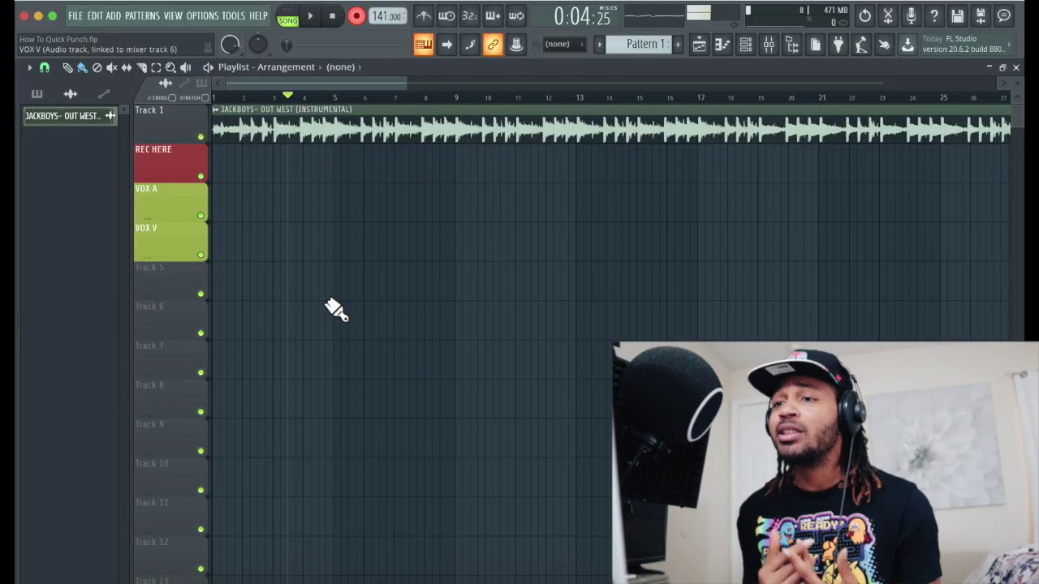
Step: Enable the recording countdown and record a vocal take onto REC HERE over the beat
click(470, 16)
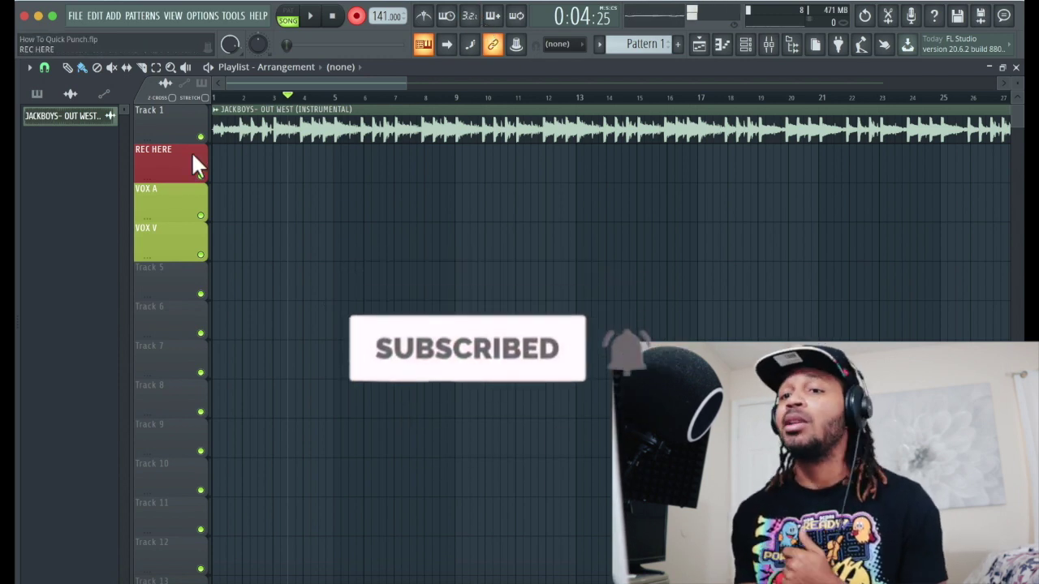
click(319, 18)
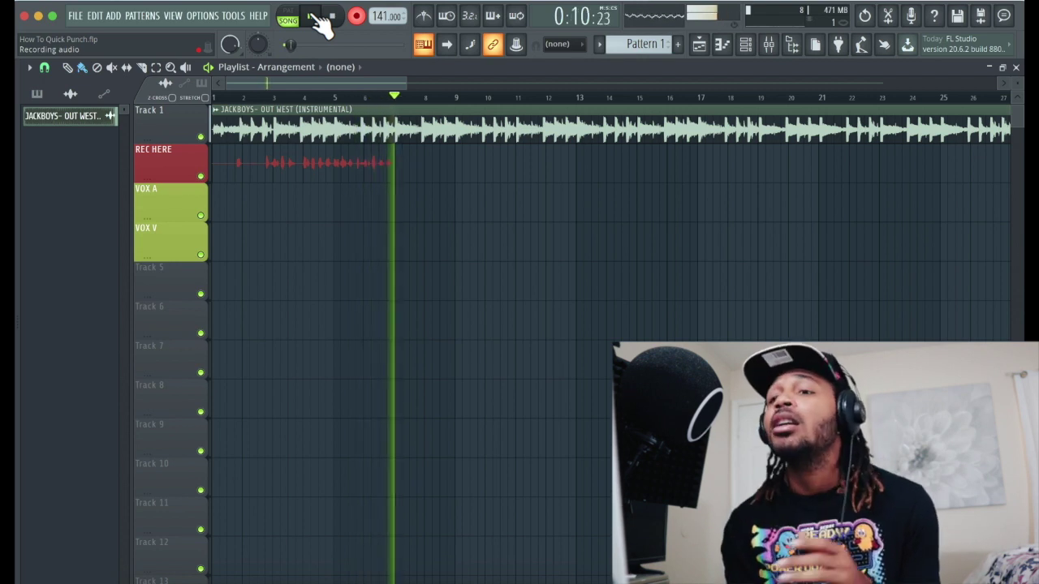
click(330, 17)
Step: Drag the 14-19-06 take down onto VOX A, then record a second vocal take on REC HERE
drag(299, 154, 294, 214)
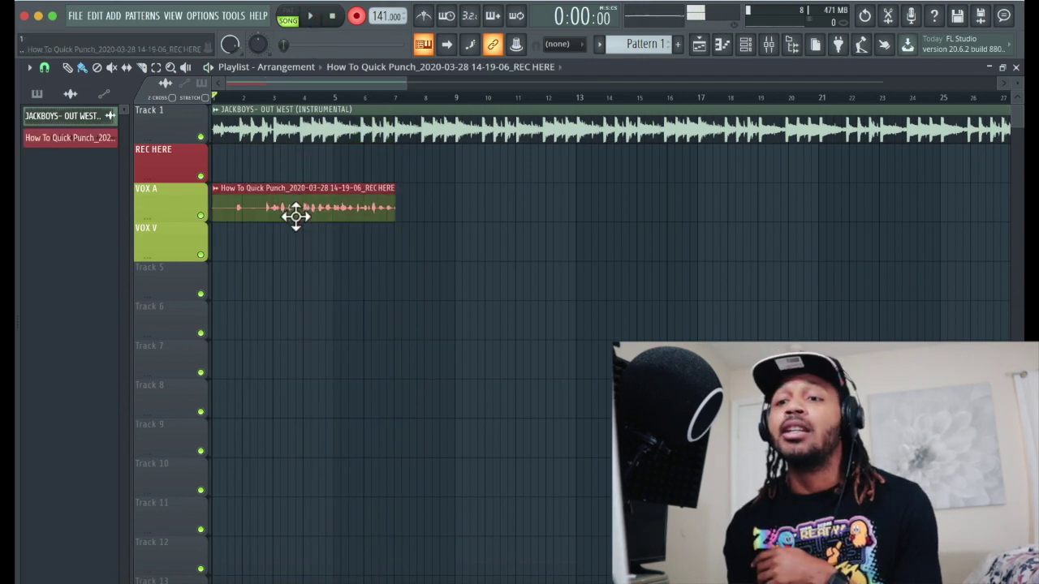
click(315, 17)
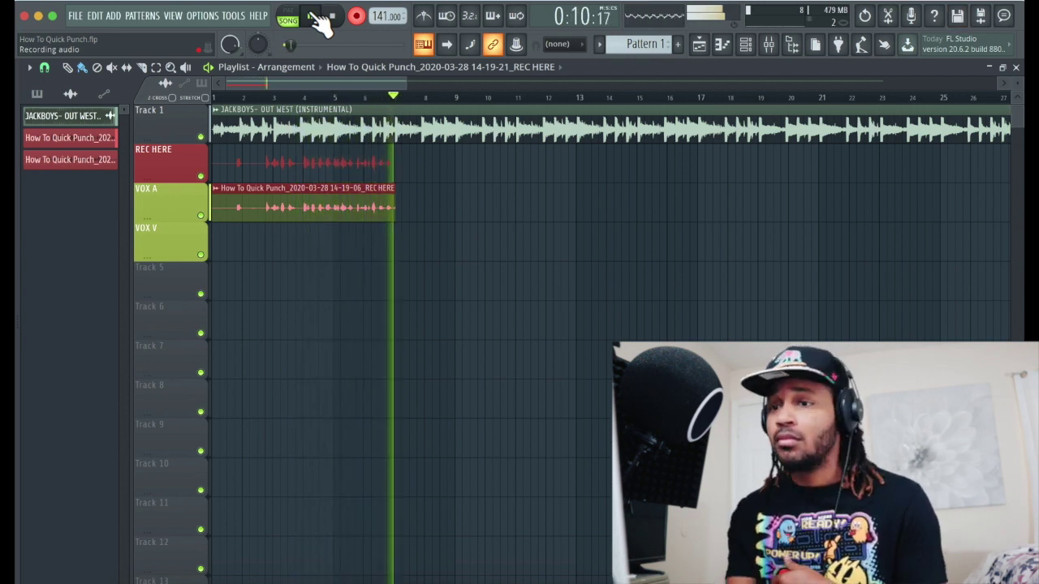
click(312, 17)
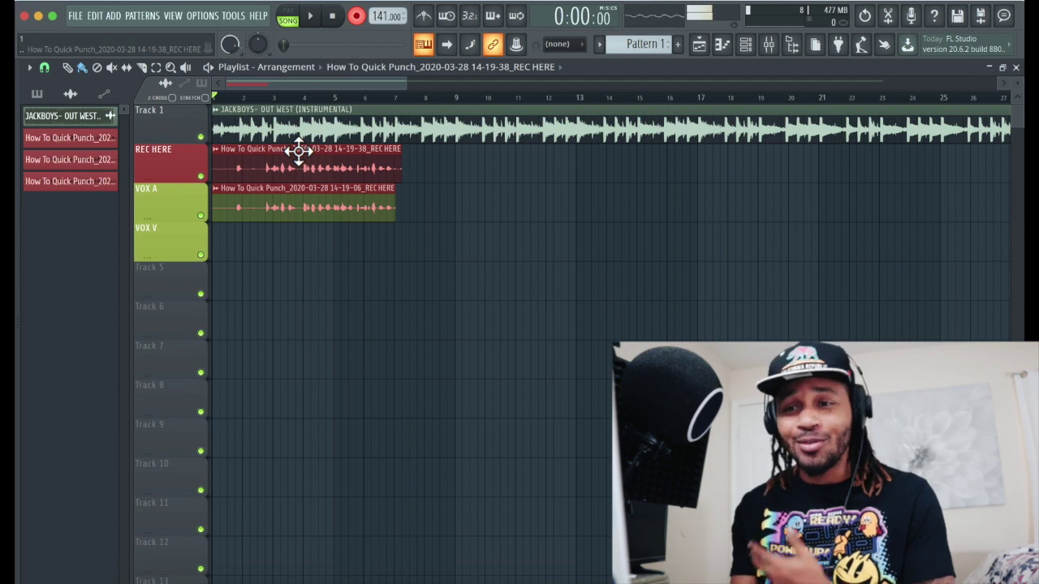
Step: Delete the new take on REC HERE and check the insert names in the mixer
right_click(299, 154)
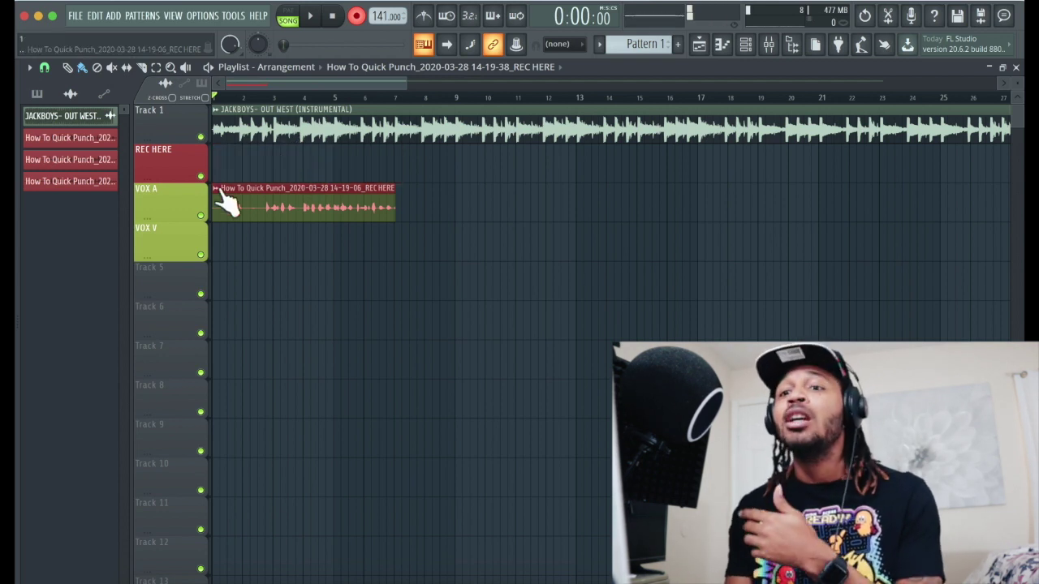
right_click(172, 200)
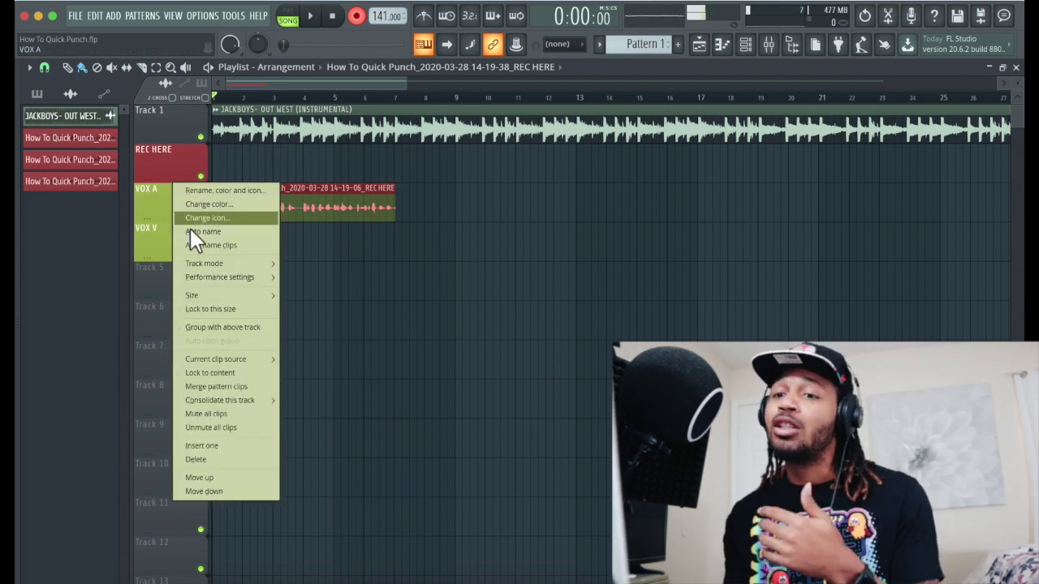
mouse_move(198, 262)
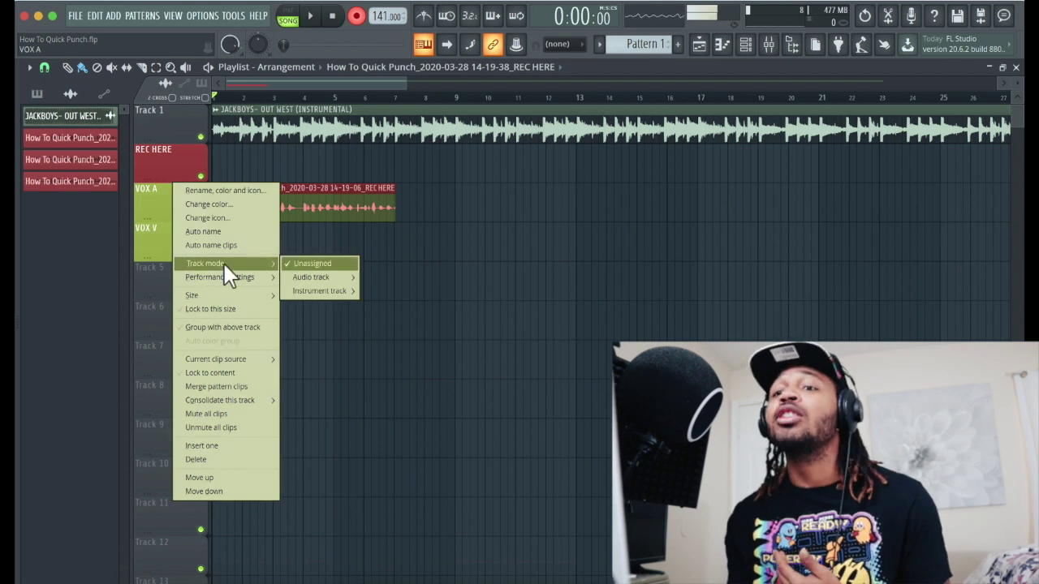
mouse_move(322, 278)
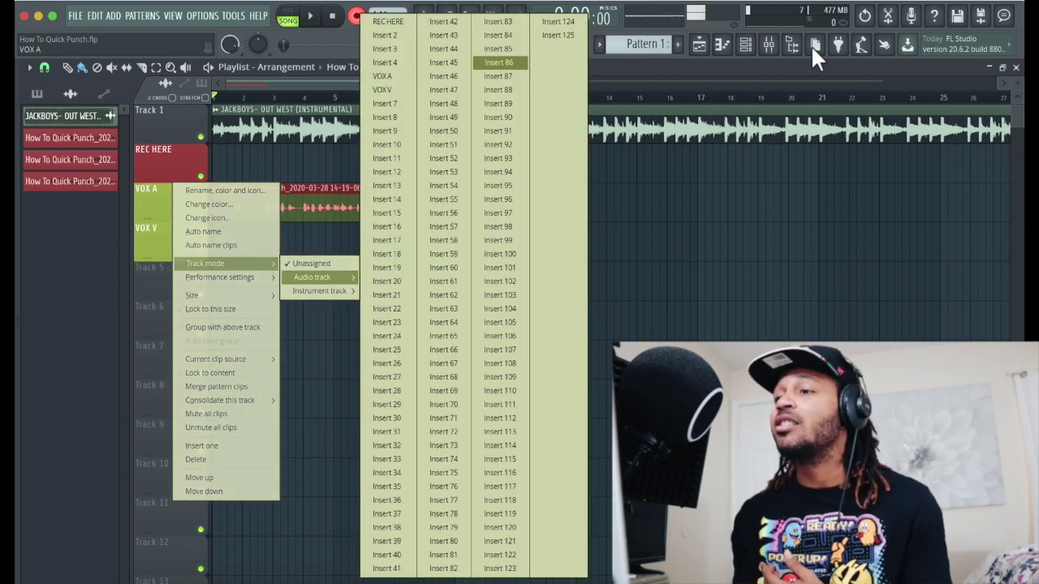
click(768, 43)
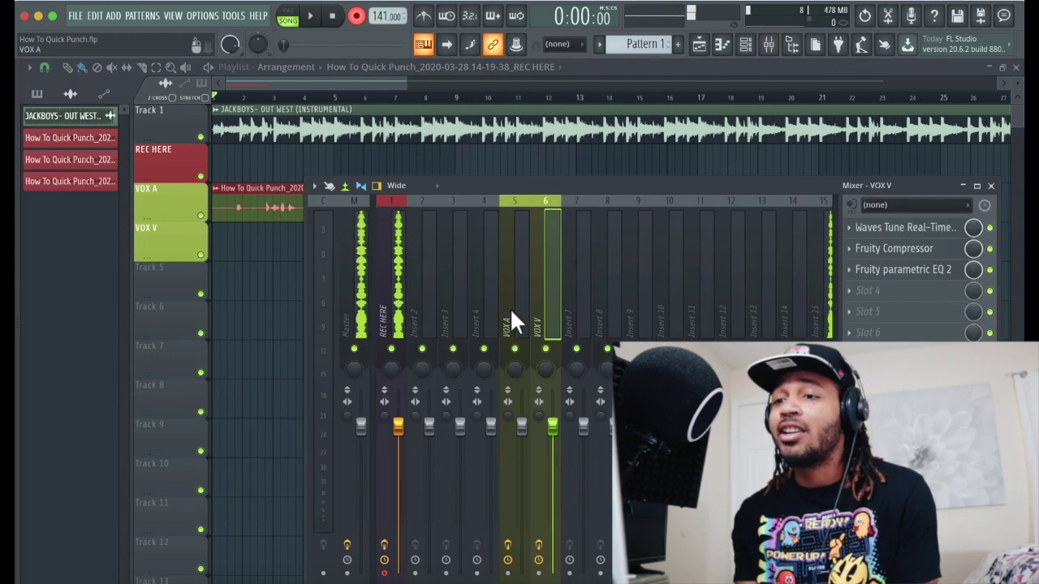
Step: Make VOX A an audio track feeding mixer insert VOX A
right_click(168, 187)
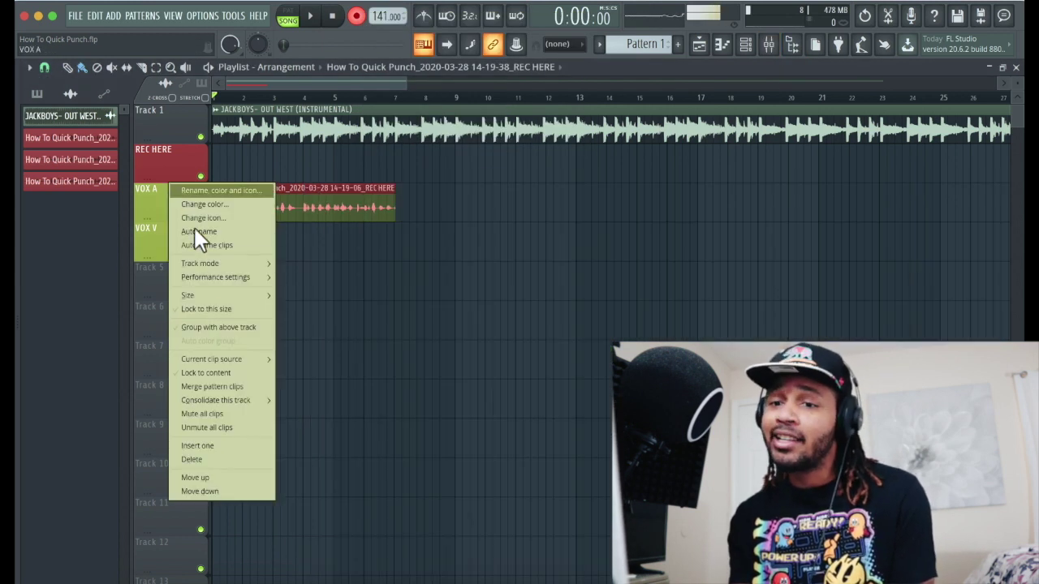
mouse_move(341, 277)
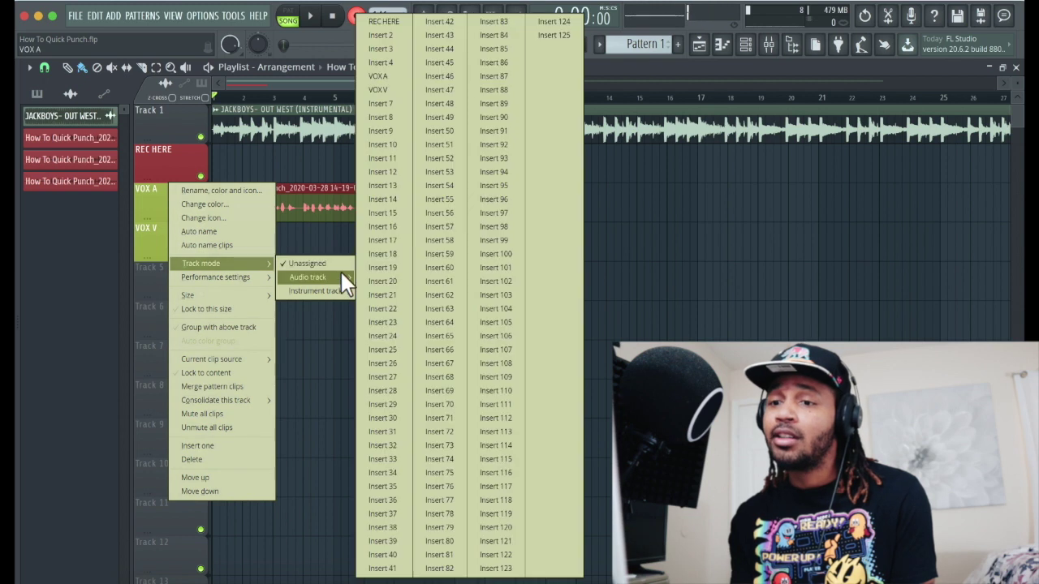
click(384, 77)
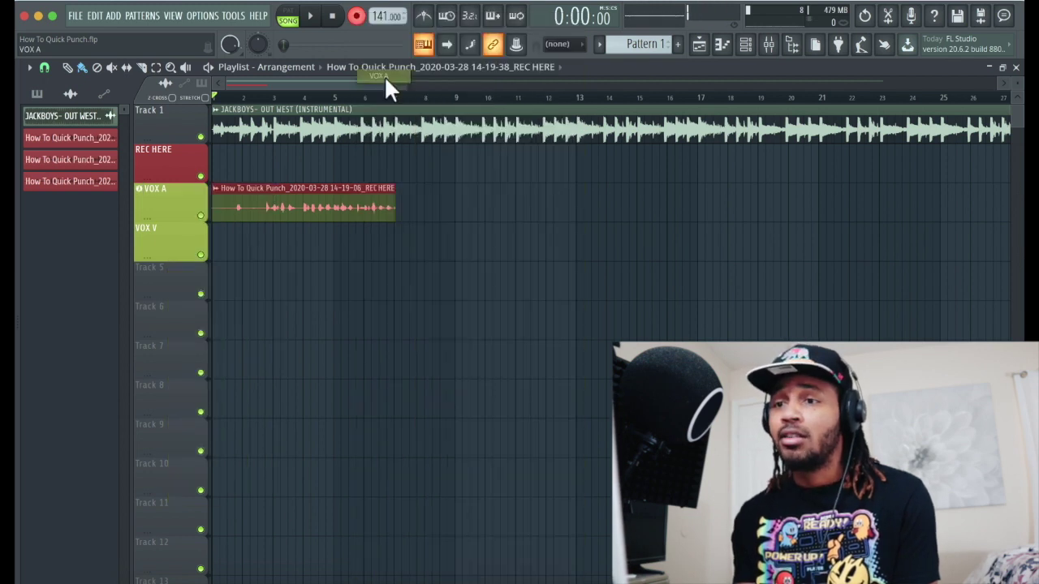
Step: Make VOX V an audio track feeding insert VOX V, then delete the take on VOX A
right_click(166, 243)
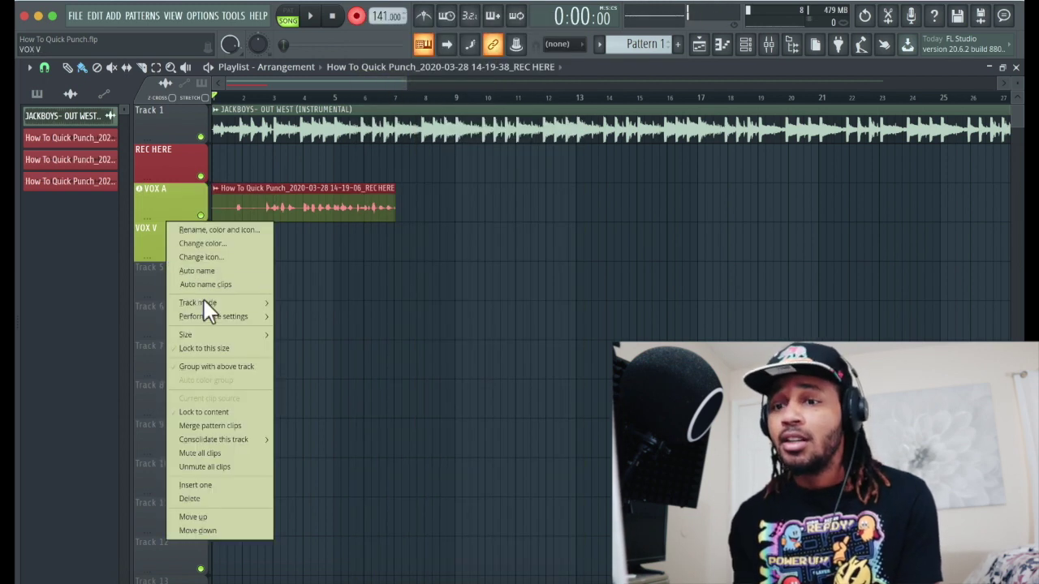
mouse_move(203, 302)
mouse_move(322, 310)
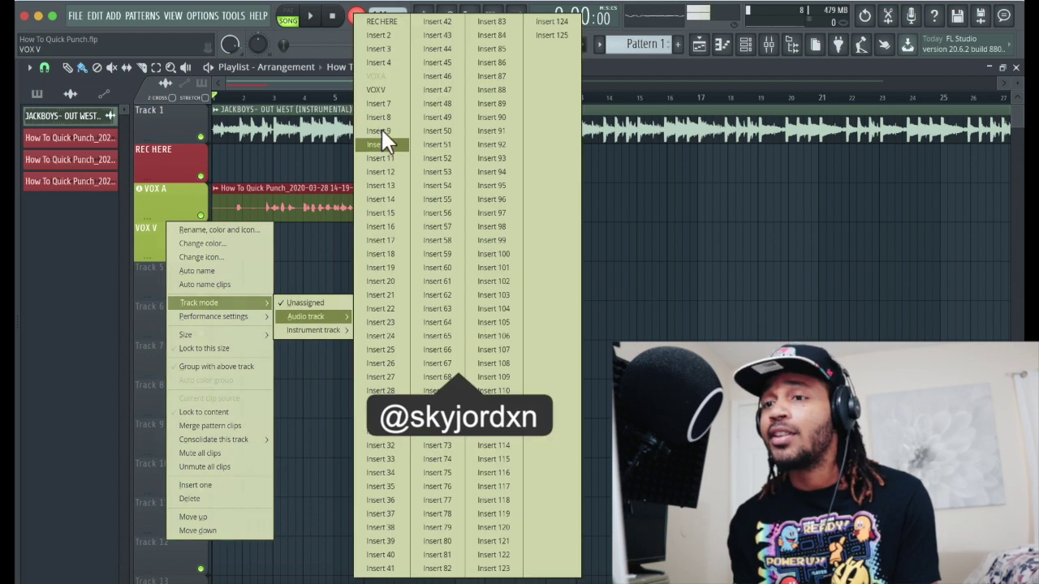
click(379, 90)
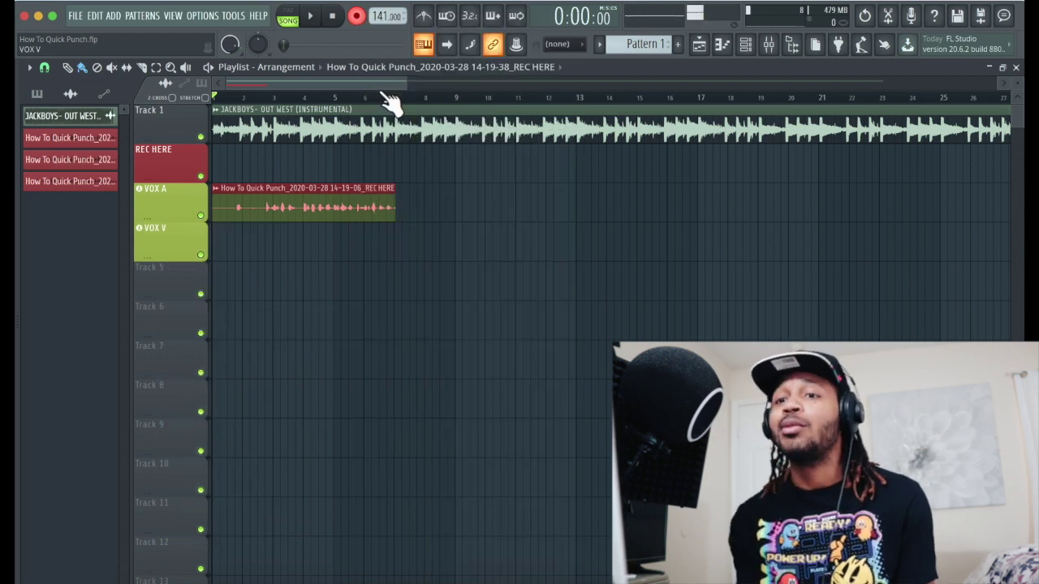
right_click(274, 193)
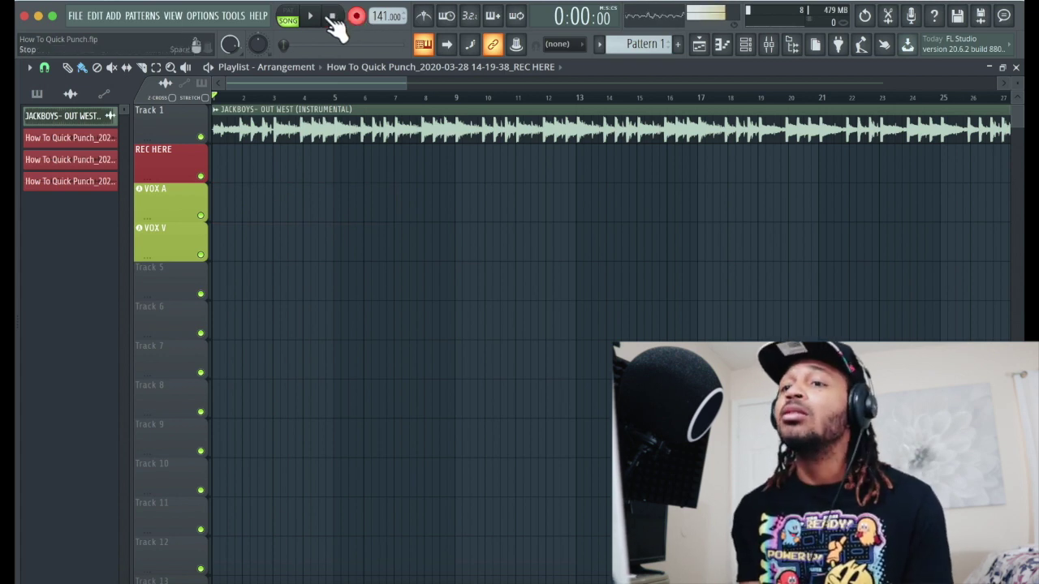
Step: Record a take, undo it with Ctrl+Z, move the 14-20-25 take onto VOX A, and record again
click(313, 20)
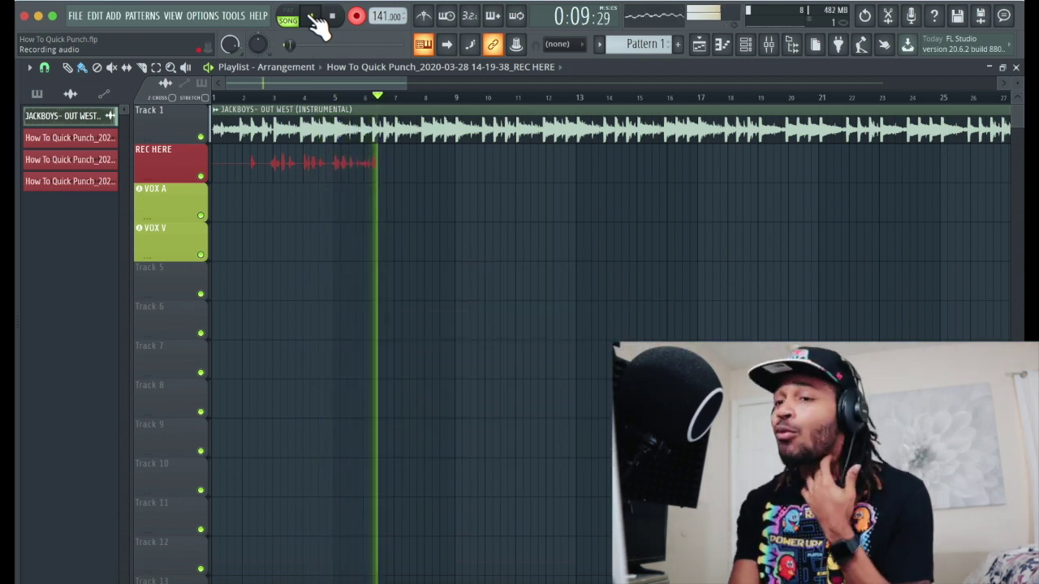
click(313, 19)
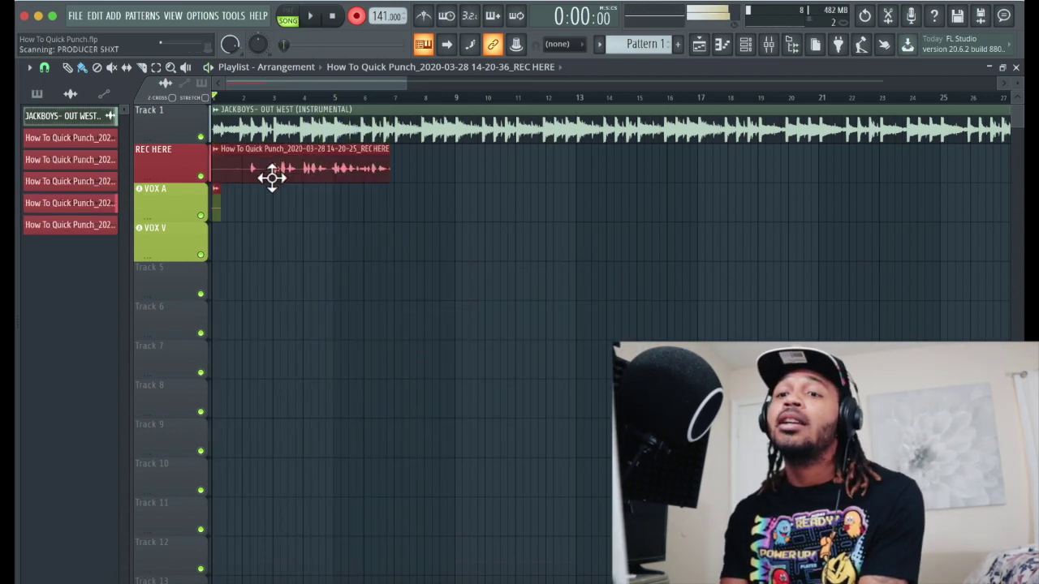
key(ctrl+z)
click(595, 353)
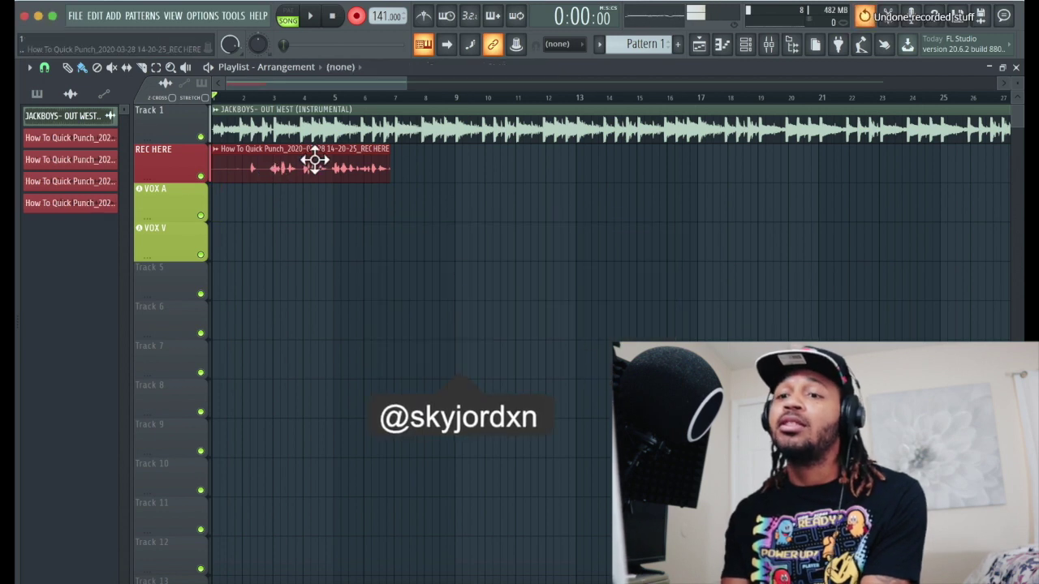
drag(314, 226, 304, 207)
key(space)
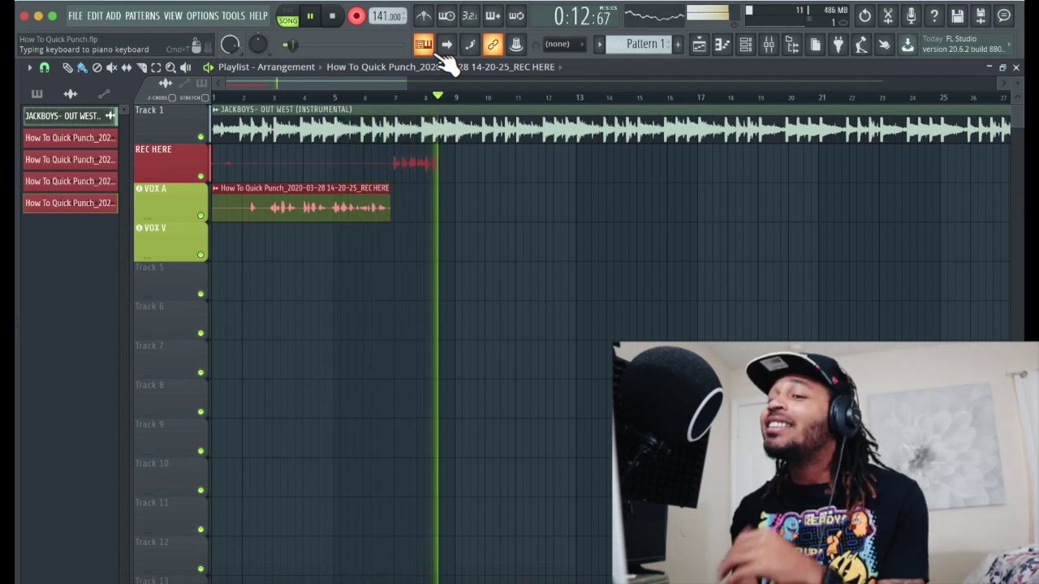
Step: Stop recording, trim the take's start to about bar 5, and record another pass from bar 3
key(space)
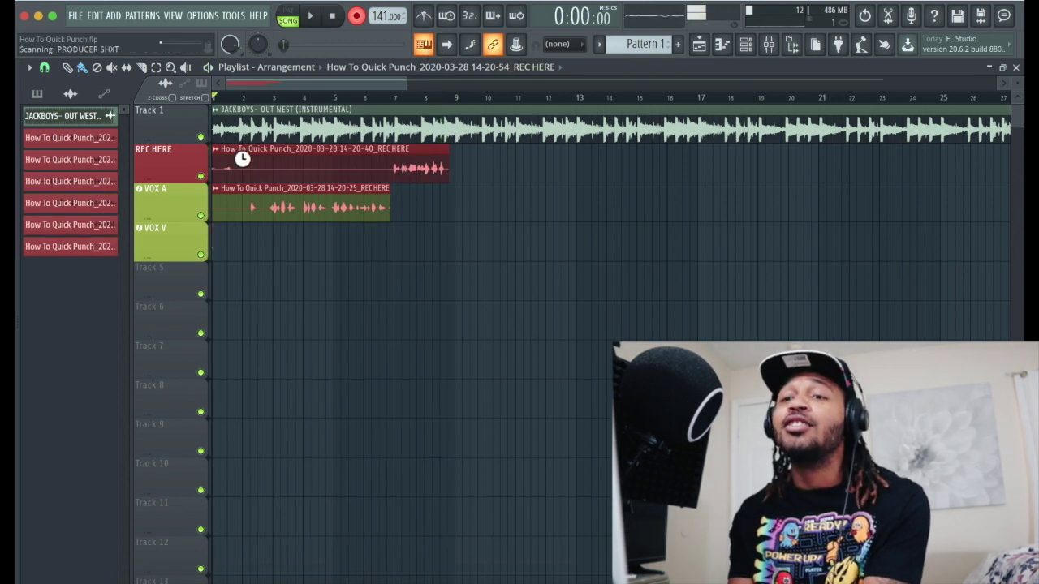
drag(211, 164, 417, 243)
key(space)
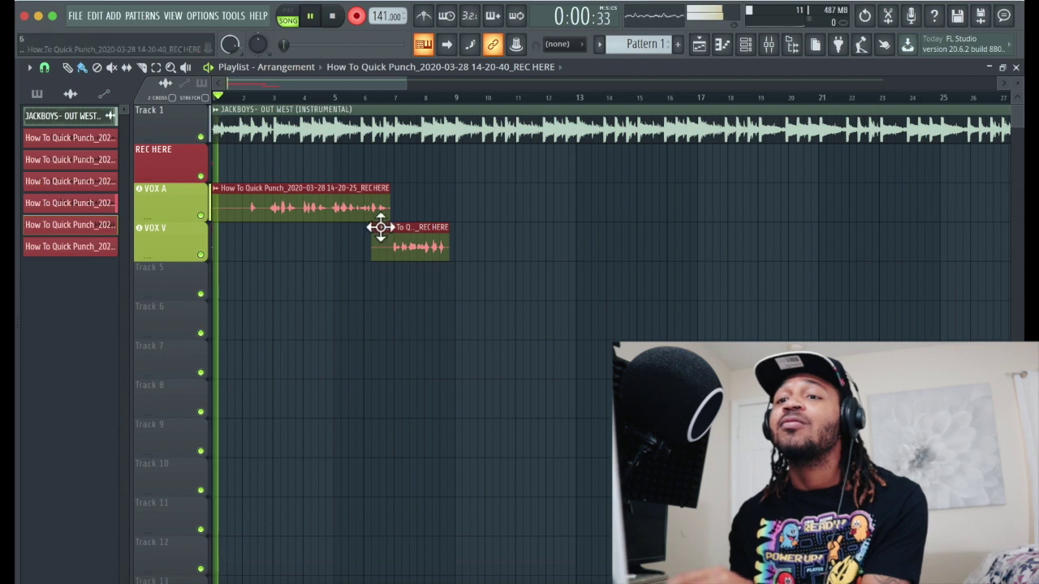
click(274, 97)
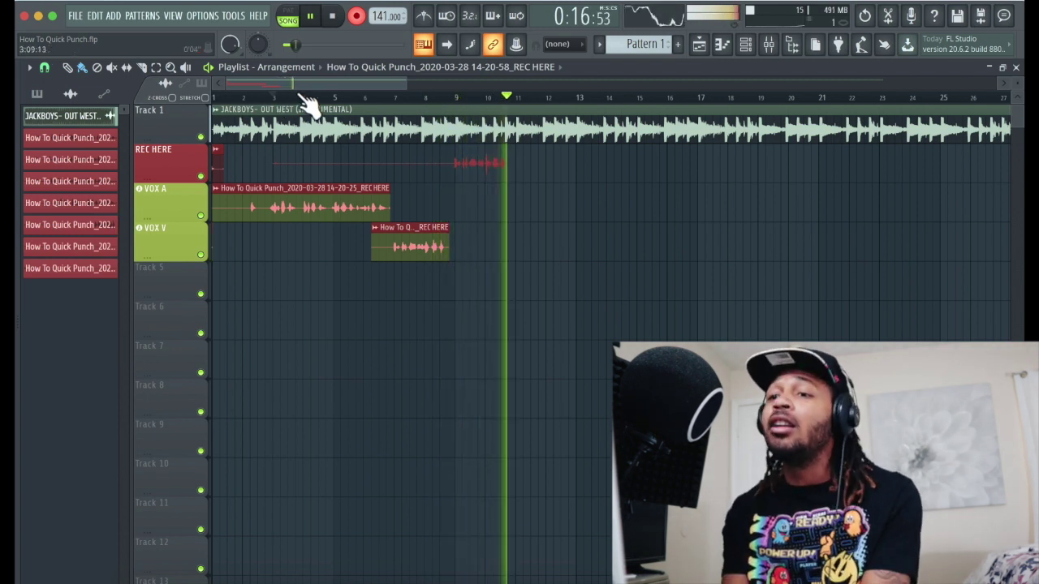
click(273, 96)
Step: Stop recording, delete the stray short clip on Track 5, and move the new take onto VOX A
key(space)
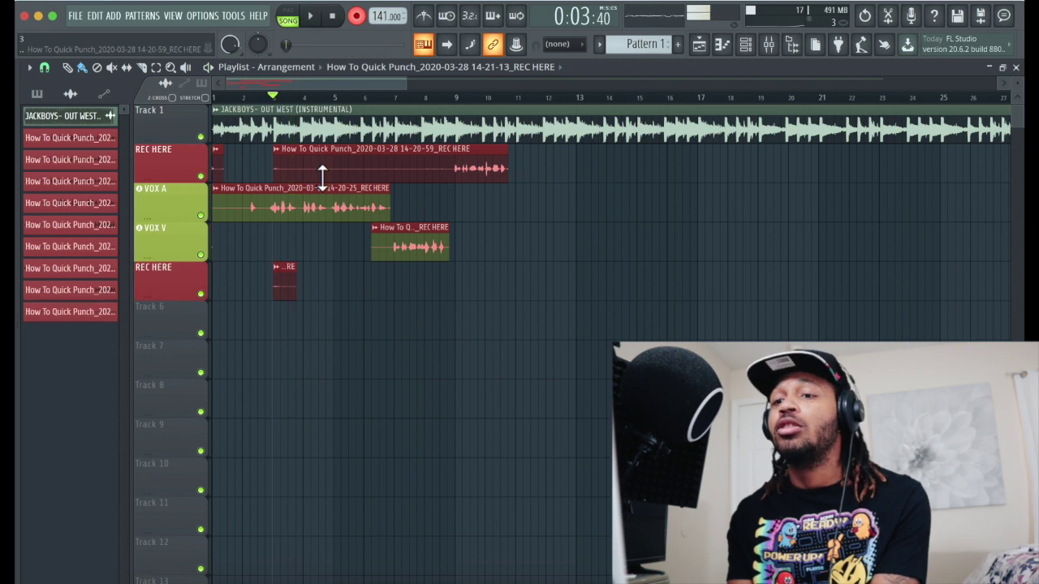
right_click(286, 285)
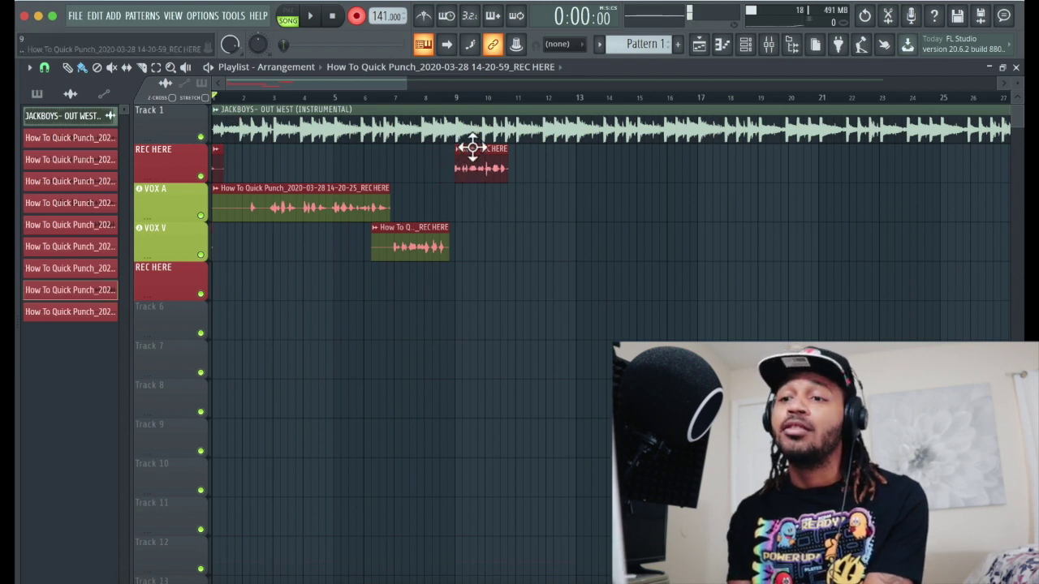
drag(473, 201, 474, 220)
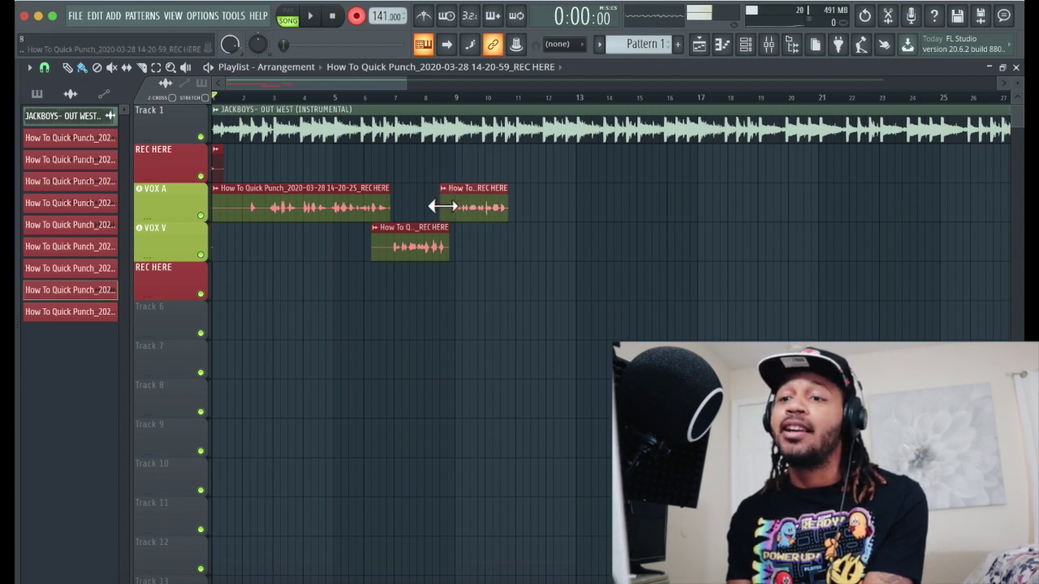
Step: Play back the arranged vocal takes starting from about bar 5
click(343, 102)
key(space)
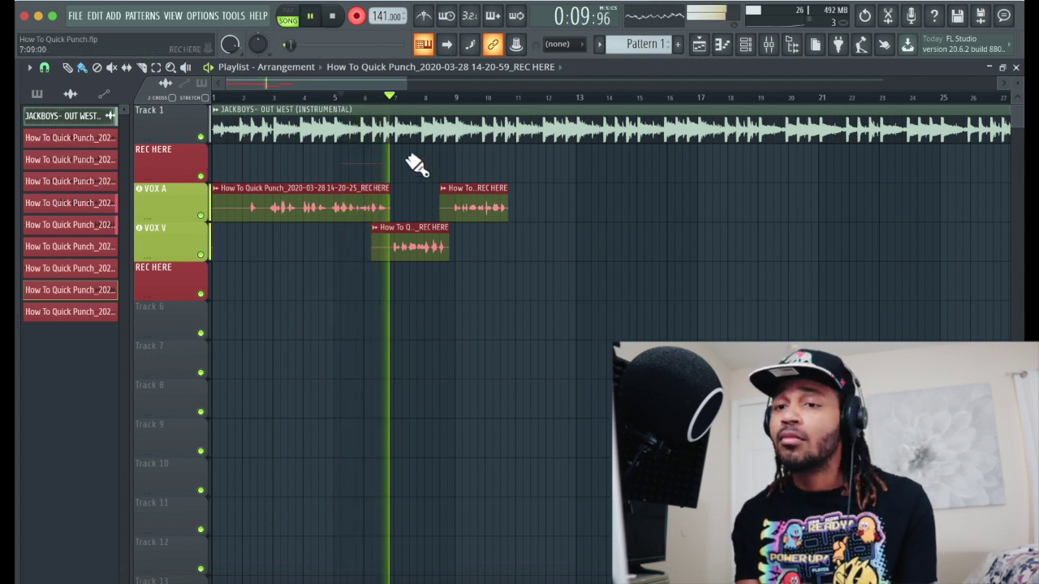
drag(371, 86, 350, 84)
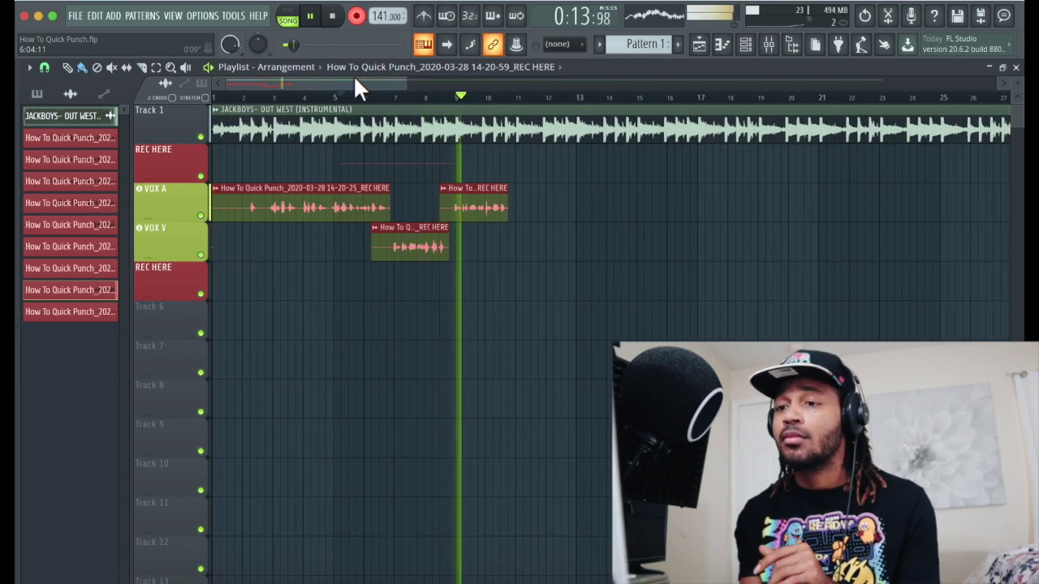
drag(370, 77, 375, 77)
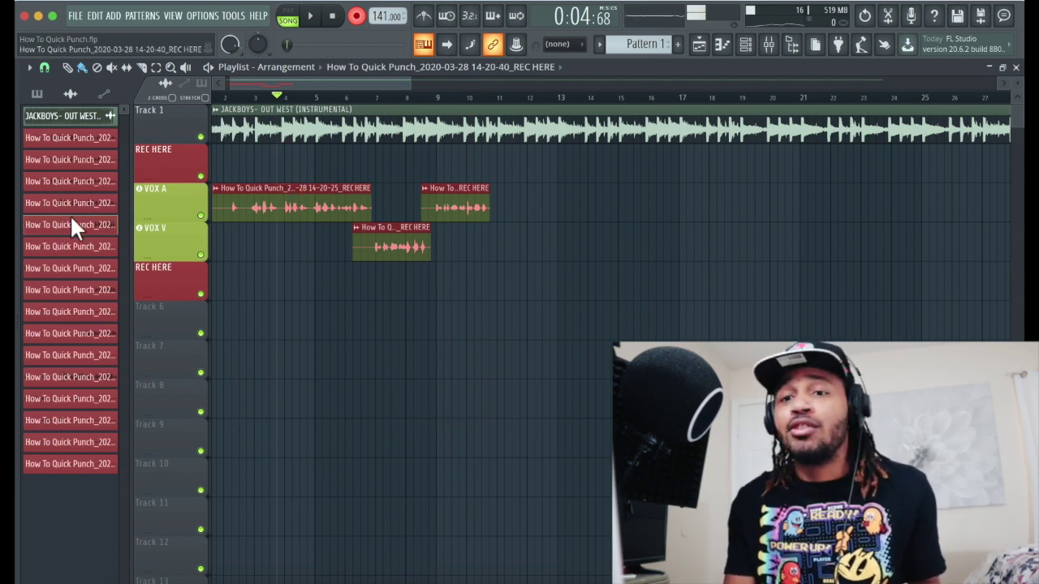
Step: Use Select unused in the clip list, then choose Delete for the selected unused clips
click(88, 142)
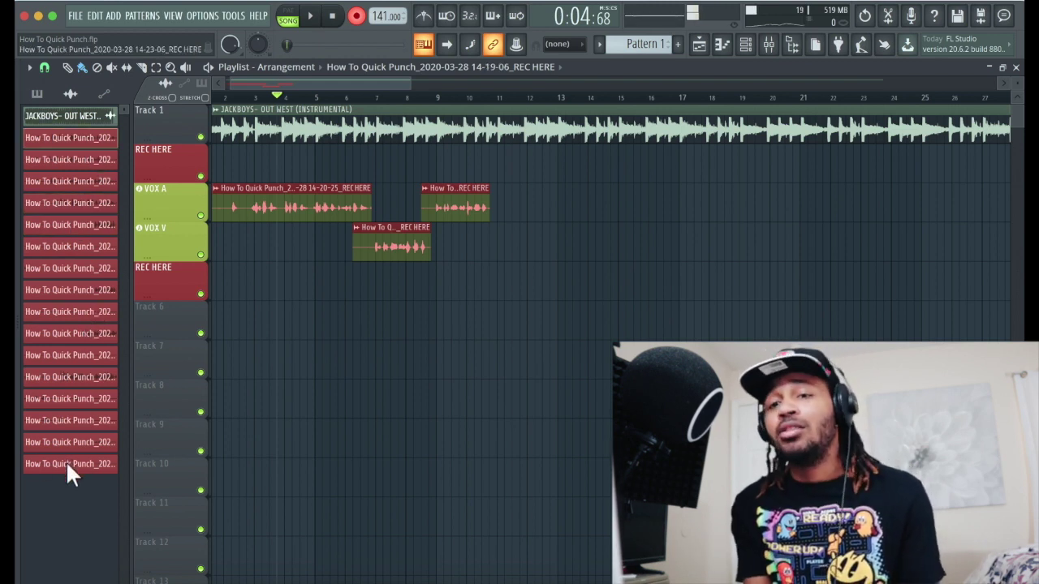
click(70, 91)
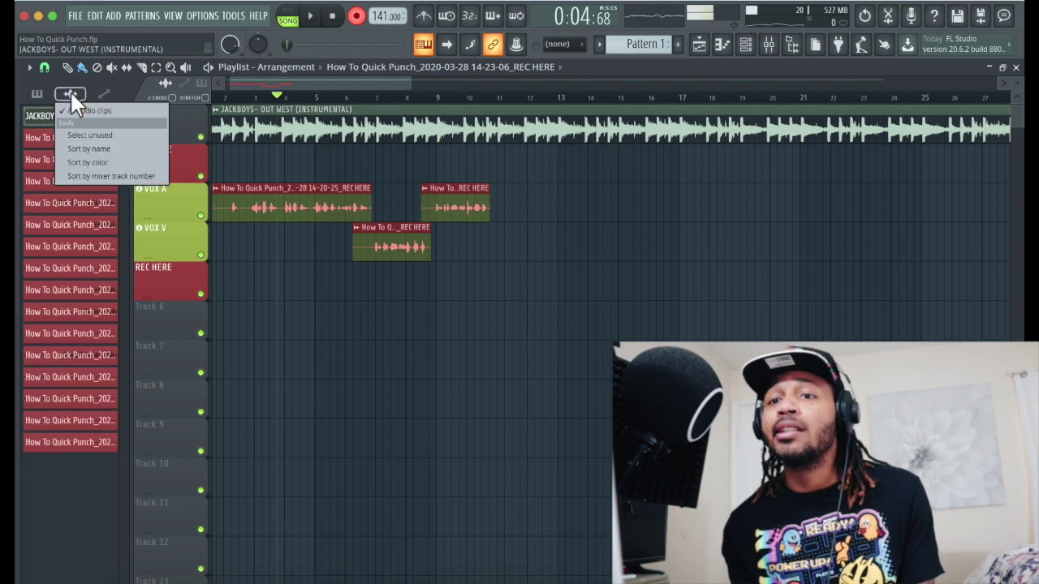
click(101, 130)
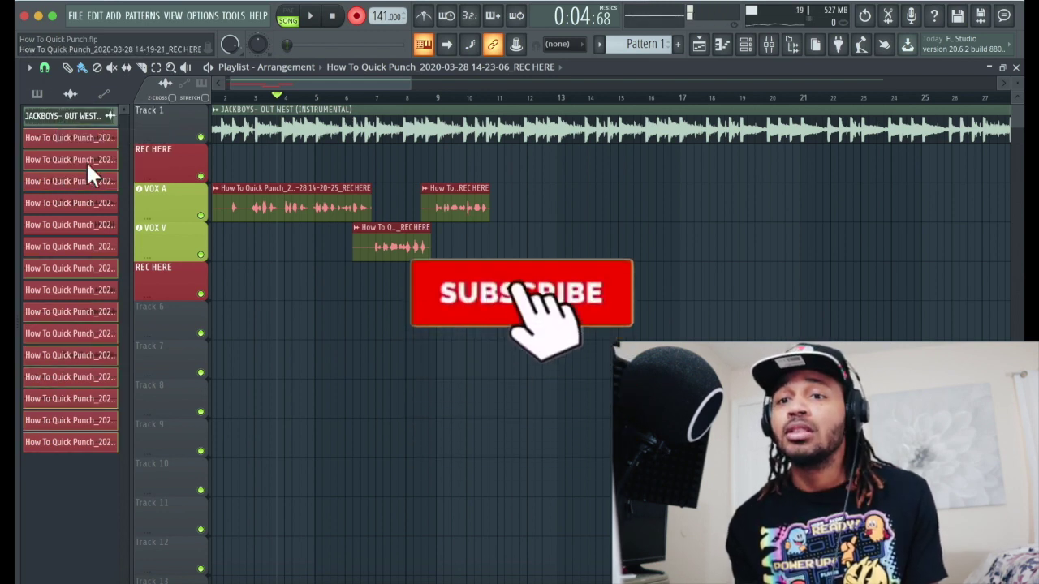
right_click(87, 159)
click(109, 316)
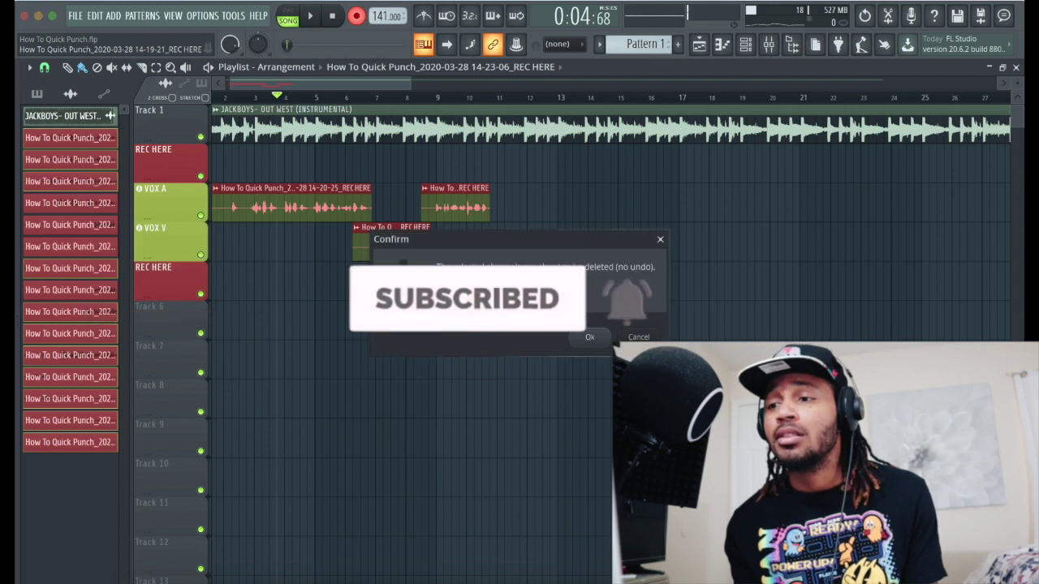
click(605, 344)
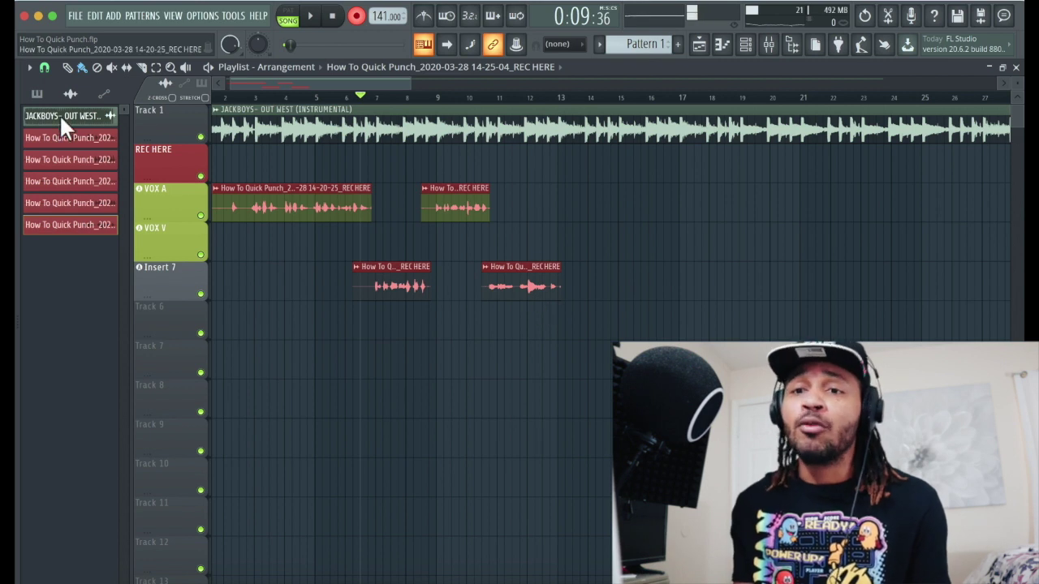
Step: Set the clip list filter to show all audio clips
click(71, 94)
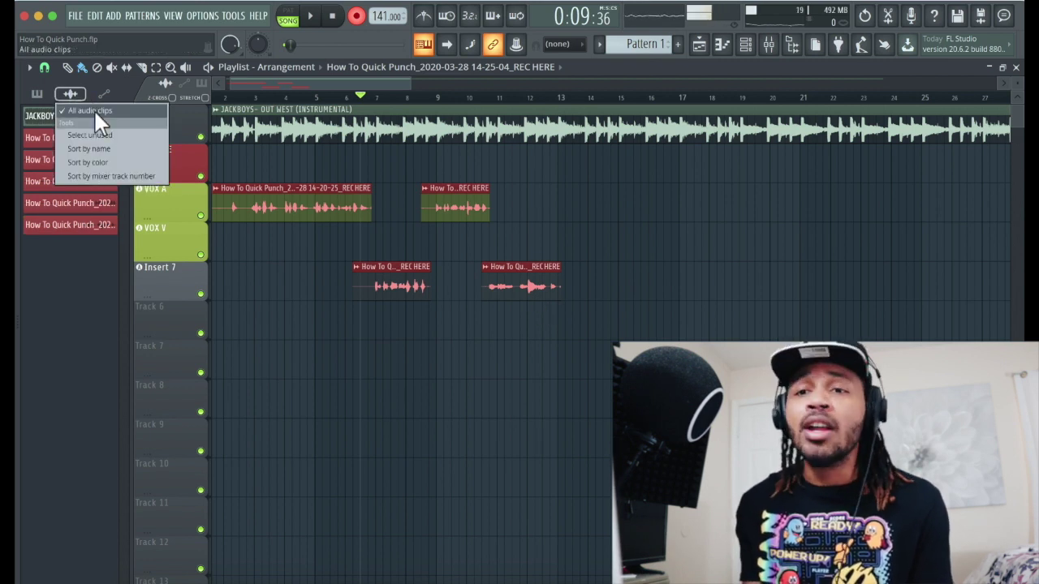
click(96, 135)
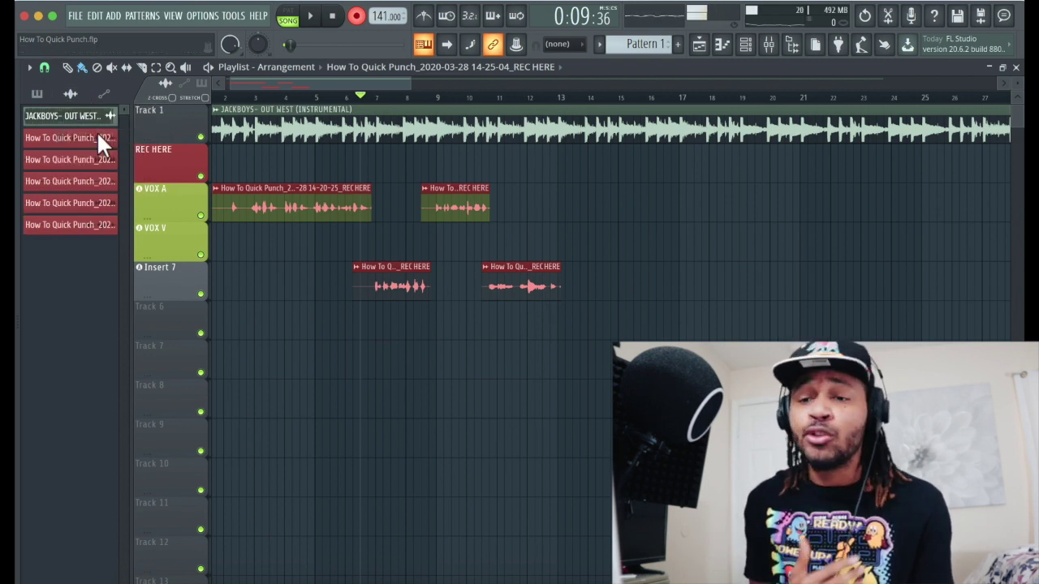